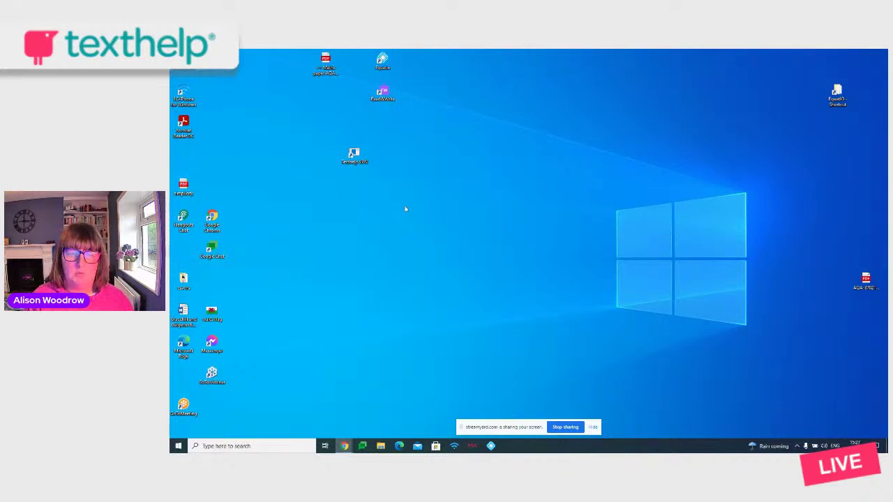
- Launch Read&Write and unlock its exam mode options by finding "adminsettings" in the full settings and entering the password
{"action": "double_click", "coordinate": [386, 99]}
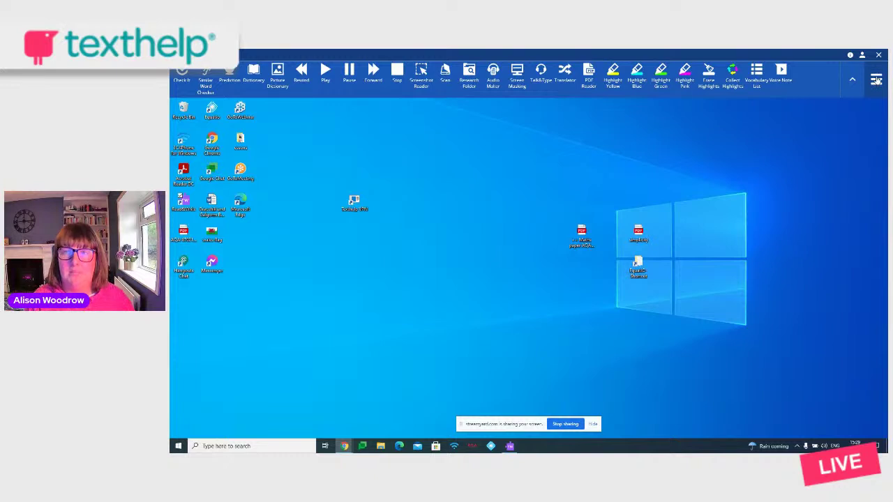
{"action": "left_click", "coordinate": [876, 79]}
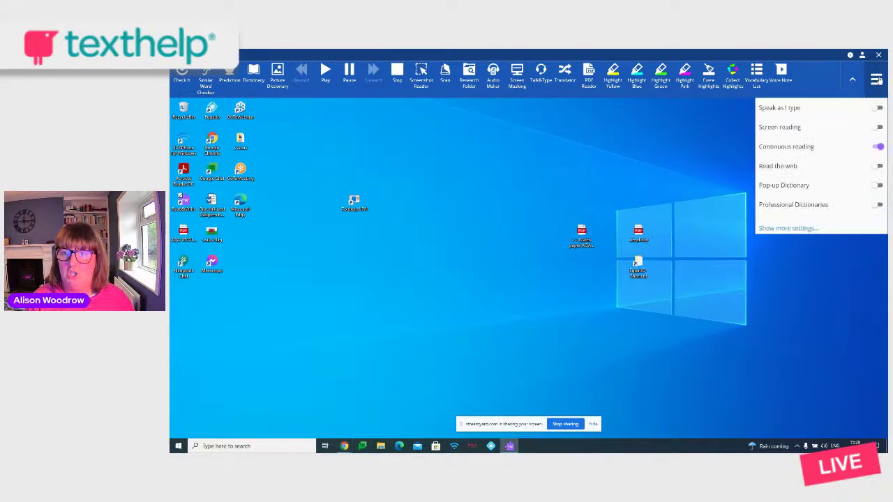
{"action": "left_click", "coordinate": [802, 231]}
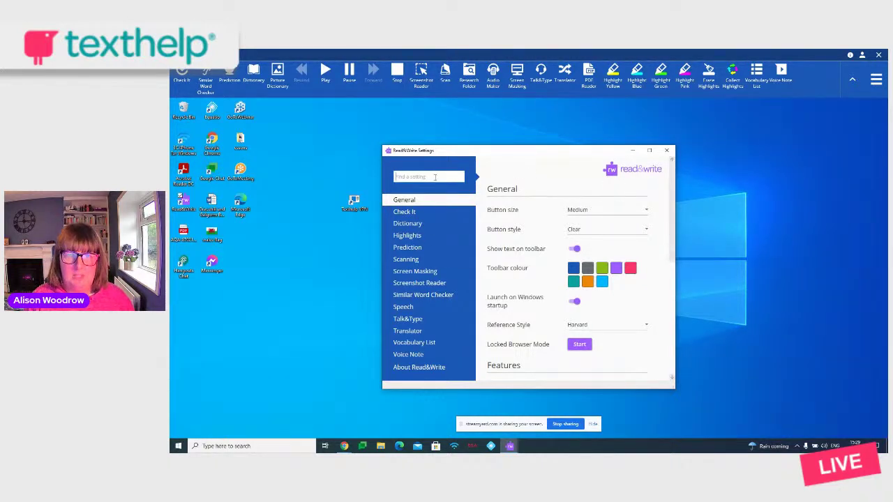
{"action": "type", "text": "adminsetti"}
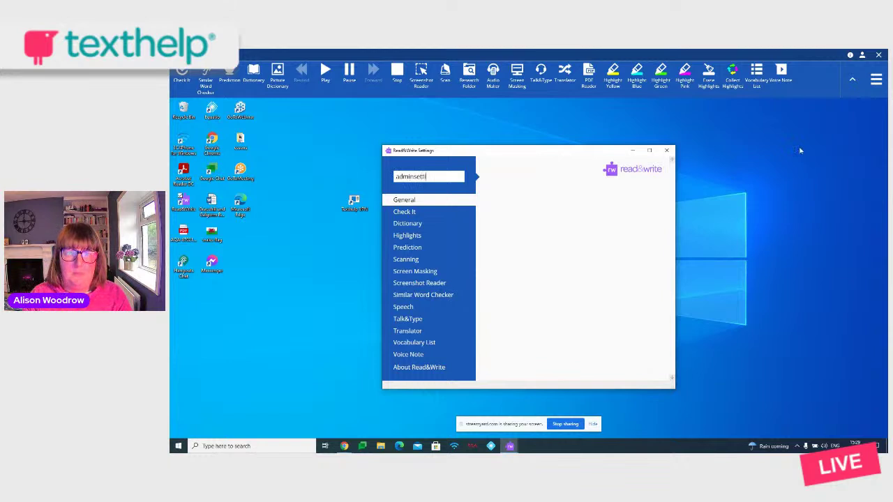
{"action": "type", "text": "ngs"}
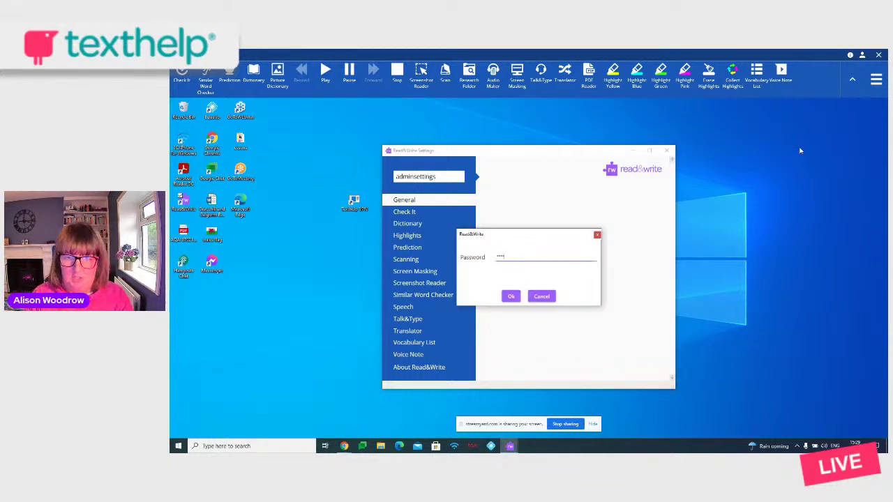
{"action": "key", "text": "Return"}
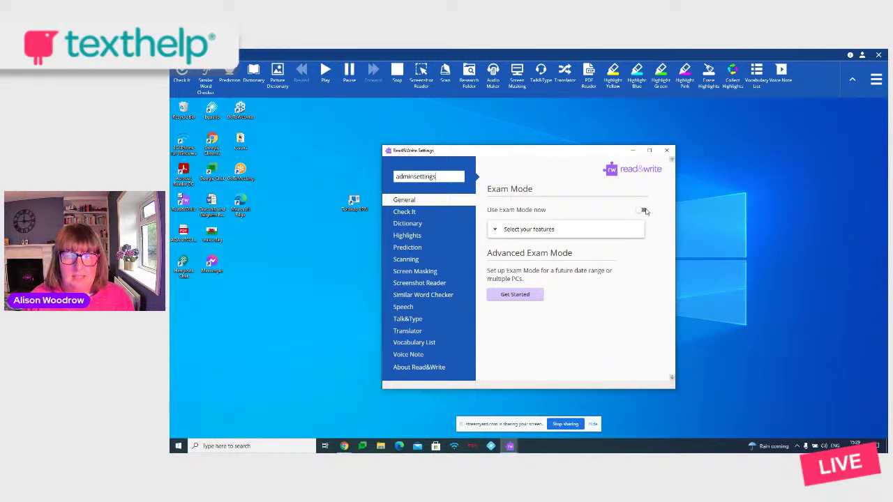
- Expand the selection of exam features, leave Exam Mode switched on and close the Read&Write settings
{"action": "left_click", "coordinate": [641, 210]}
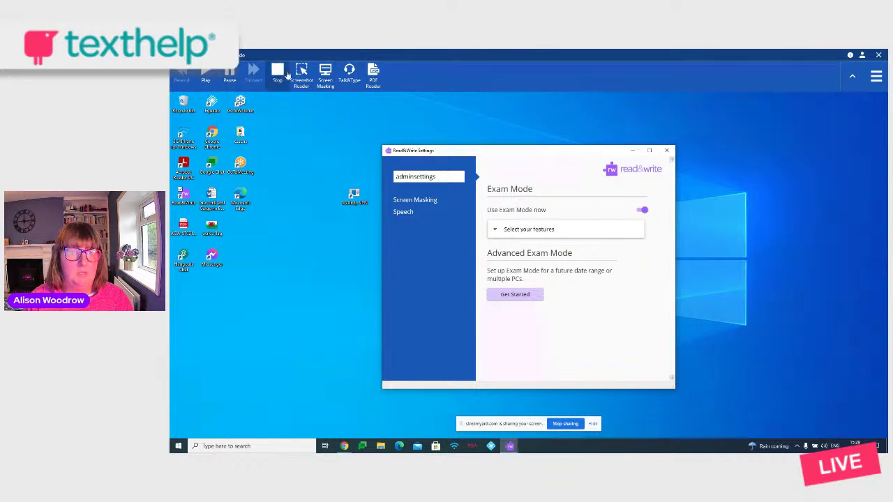
{"action": "left_click", "coordinate": [641, 210]}
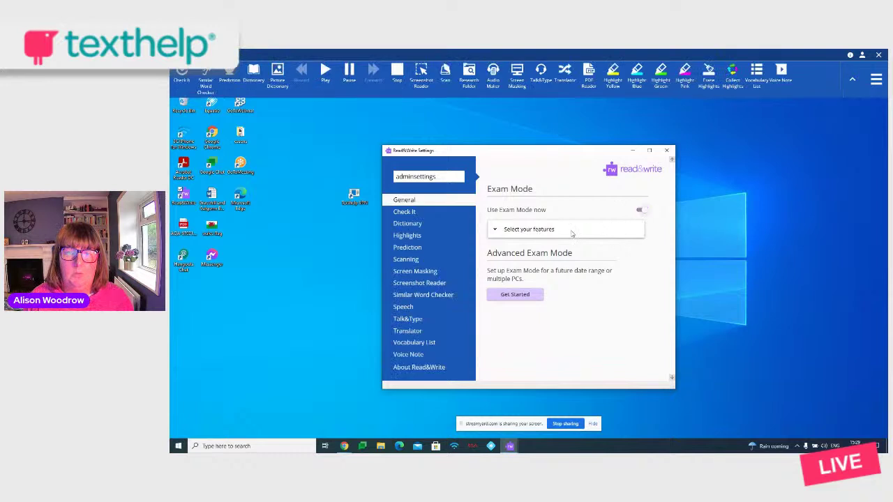
{"action": "left_click", "coordinate": [496, 232]}
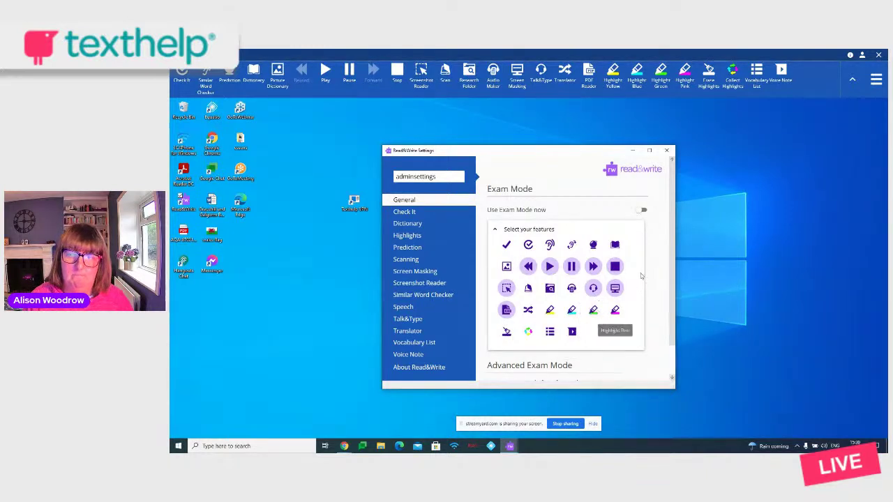
{"action": "left_click", "coordinate": [642, 210]}
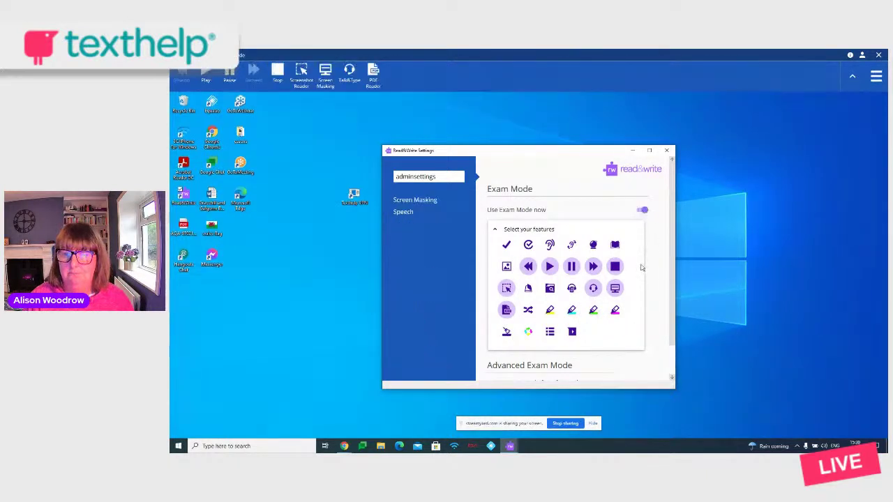
{"action": "left_click", "coordinate": [666, 151]}
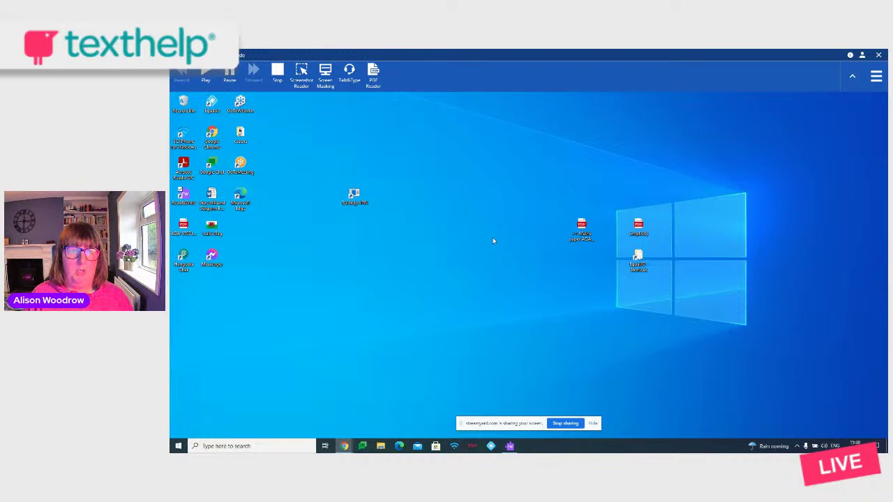
- Open the AQA maths paper AQA-83003F-QP-JUN19 from the desktop in the PDF Reader
{"action": "left_click", "coordinate": [375, 82]}
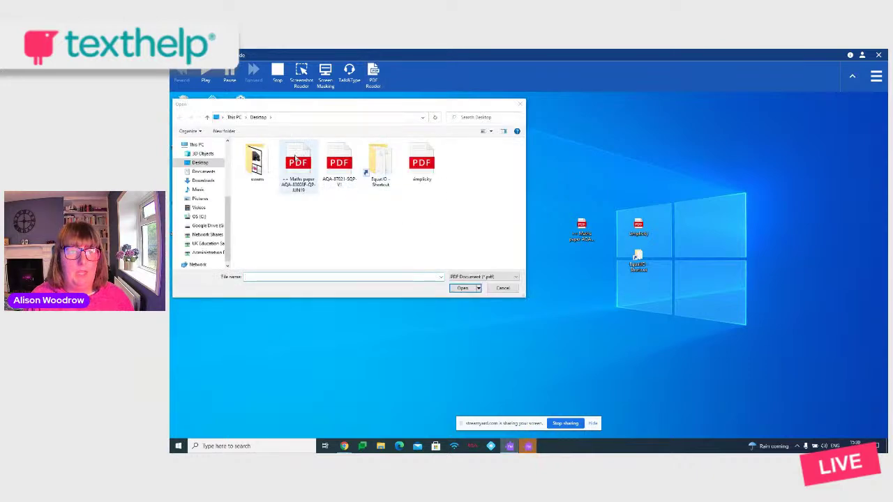
{"action": "left_click", "coordinate": [502, 288]}
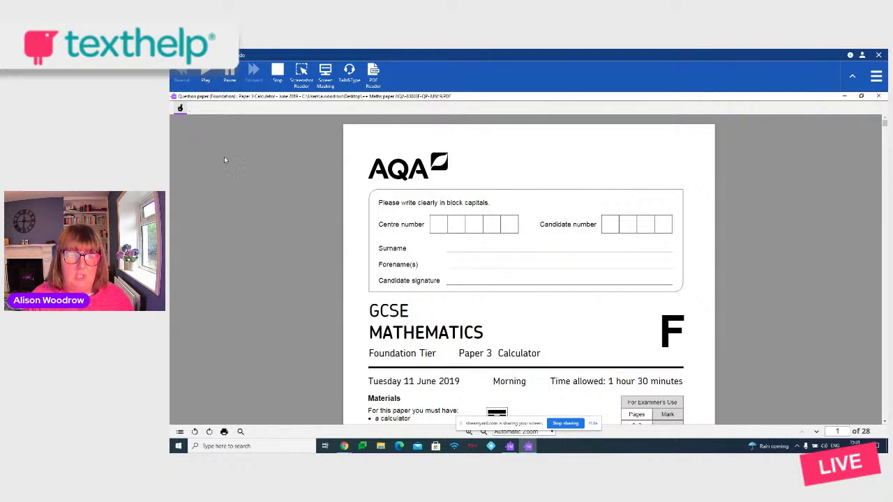
- Look through the opening pages of the maths paper and return to its cover page
{"action": "scroll", "coordinate": [410, 224], "scroll_direction": "down", "scroll_amount": 1}
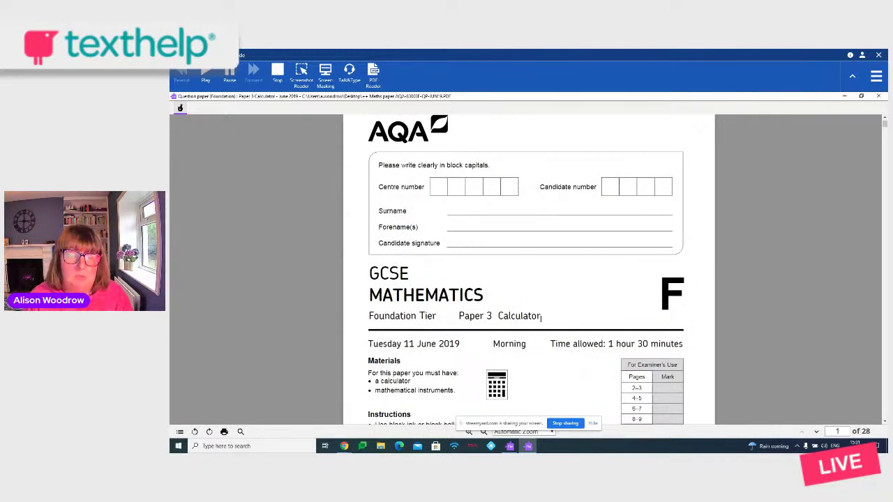
{"action": "scroll", "coordinate": [507, 313], "scroll_direction": "down", "scroll_amount": 3}
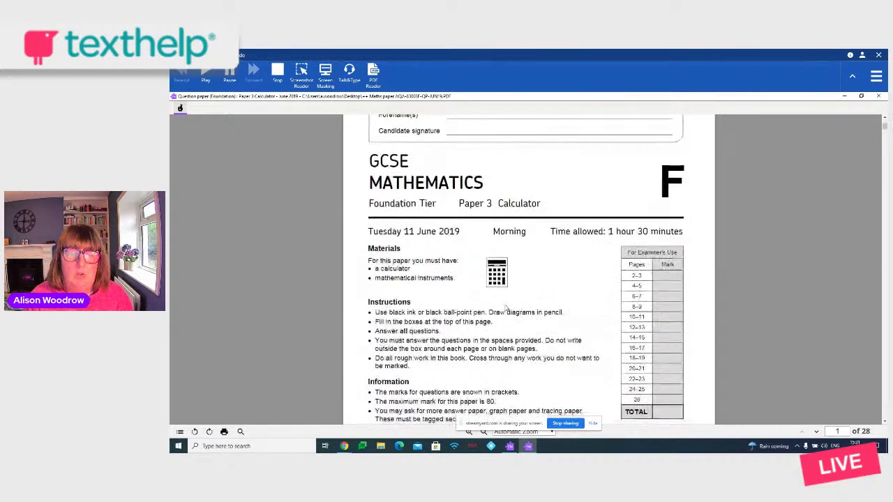
{"action": "scroll", "coordinate": [445, 311], "scroll_direction": "down", "scroll_amount": 20}
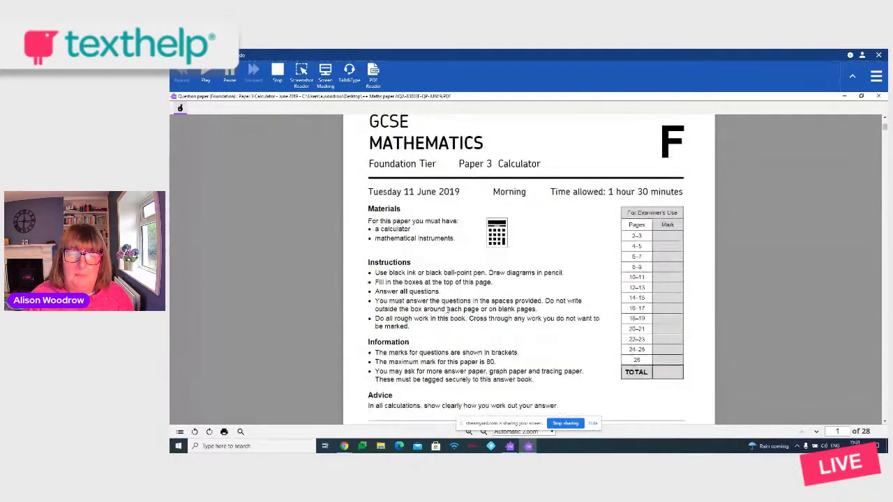
{"action": "scroll", "coordinate": [473, 285], "scroll_direction": "down", "scroll_amount": 7}
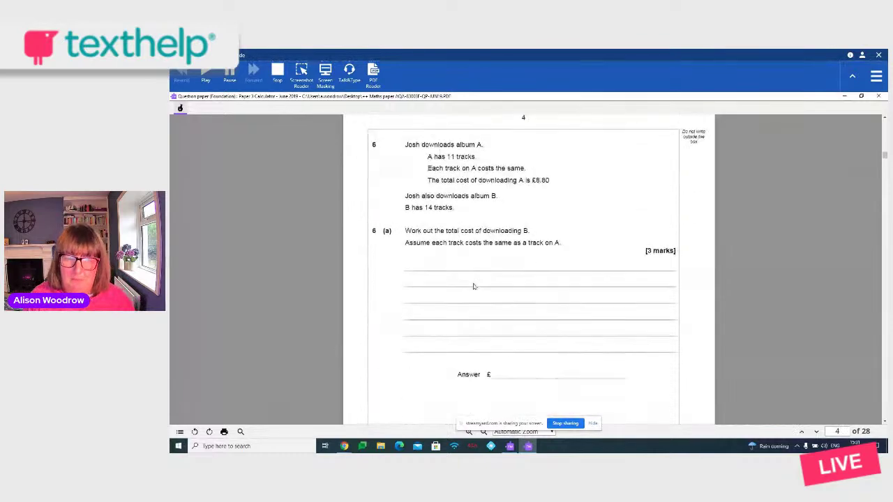
{"action": "scroll", "coordinate": [477, 284], "scroll_direction": "up", "scroll_amount": 15}
{"action": "scroll", "coordinate": [483, 284], "scroll_direction": "down", "scroll_amount": 6}
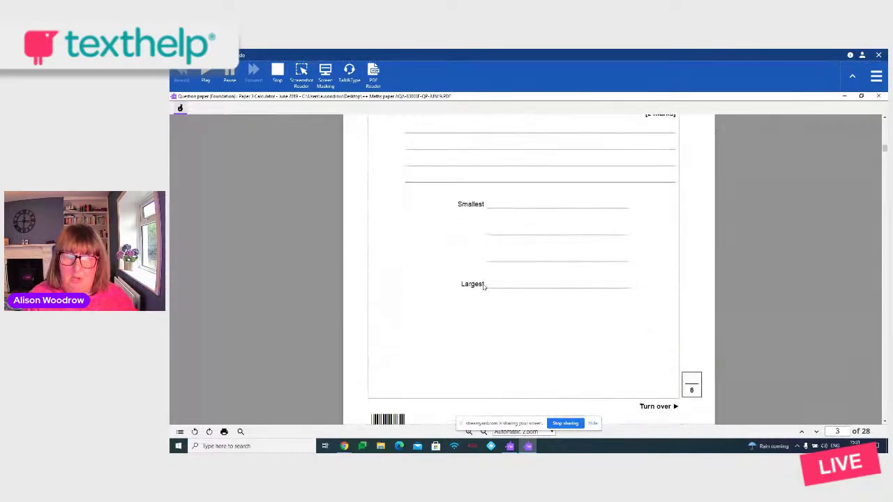
{"action": "scroll", "coordinate": [487, 279], "scroll_direction": "up", "scroll_amount": 14}
{"action": "scroll", "coordinate": [487, 279], "scroll_direction": "up", "scroll_amount": 10}
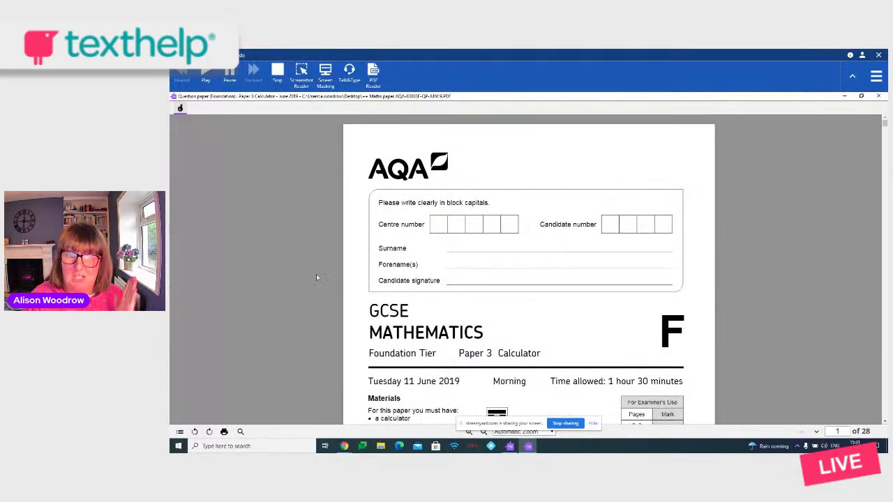
- Have the first sentence under Instructions on the cover page read aloud, and stop the speech
{"action": "scroll", "coordinate": [370, 299], "scroll_direction": "down", "scroll_amount": 3}
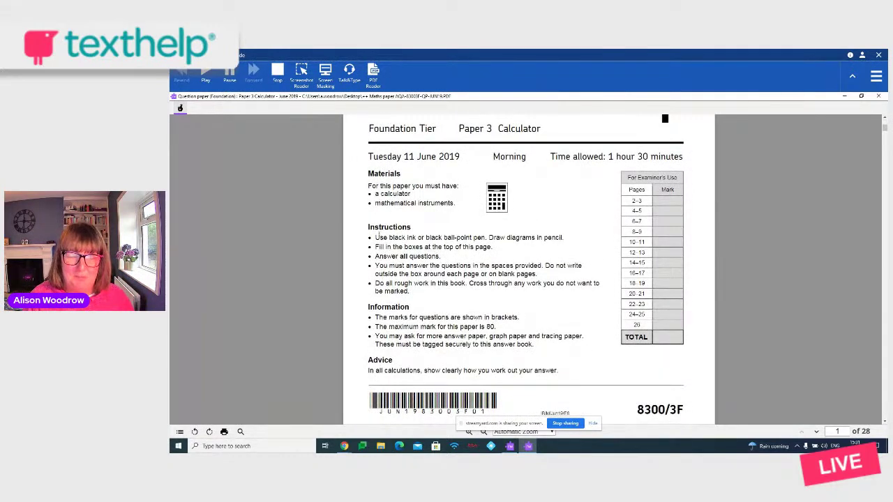
{"action": "left_click_drag", "start_coordinate": [376, 237], "coordinate": [488, 238]}
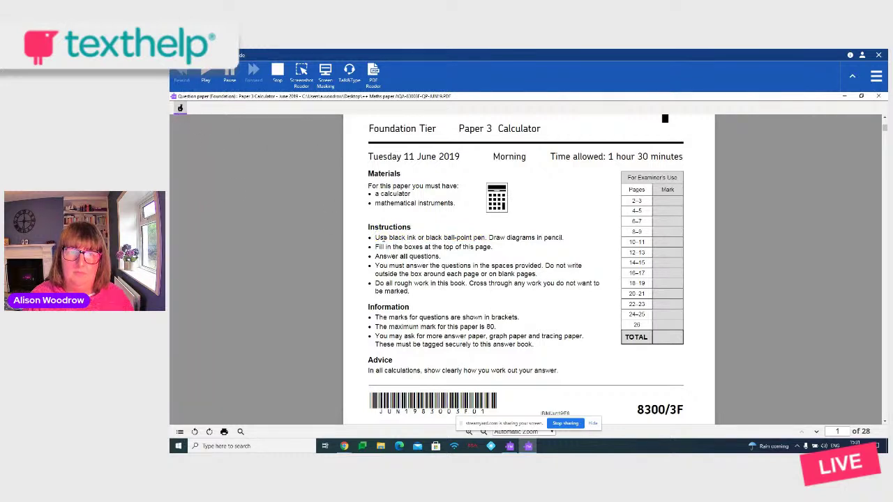
{"action": "left_click", "coordinate": [382, 238]}
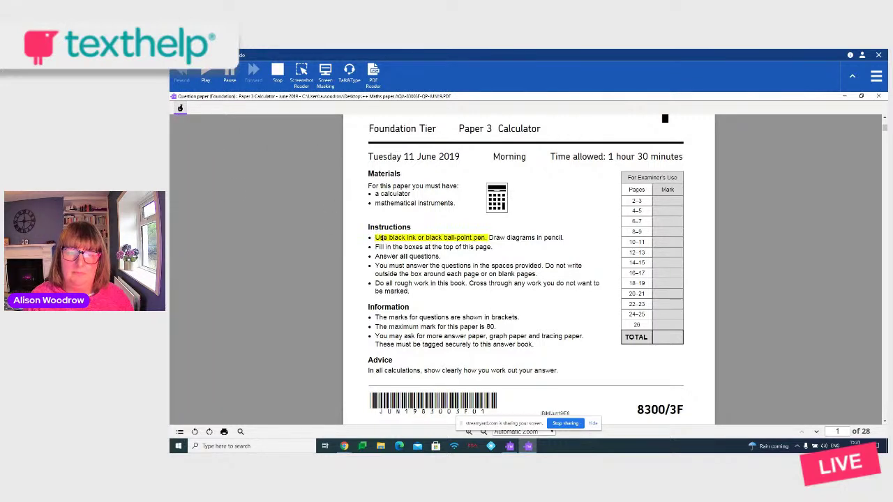
{"action": "left_click", "coordinate": [277, 77]}
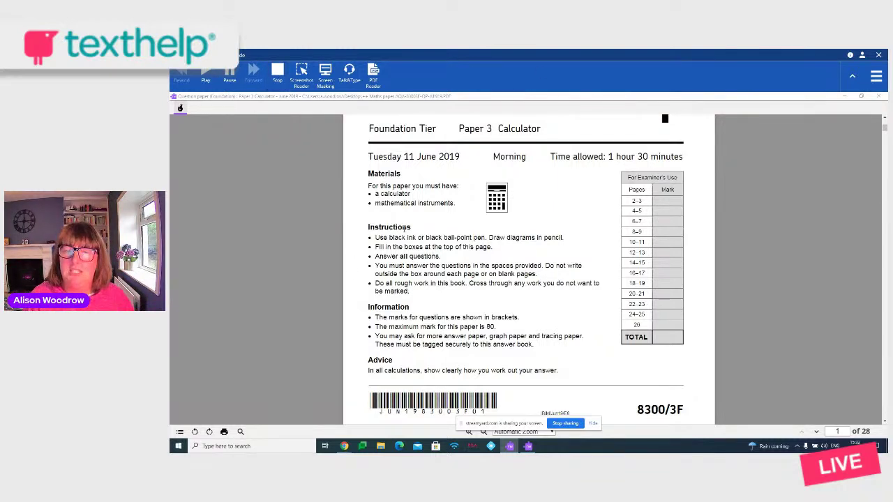
- Set the reading voice to UK Daniel - Vocalizer and try it on the first sentence under Instructions
{"action": "left_click", "coordinate": [876, 78]}
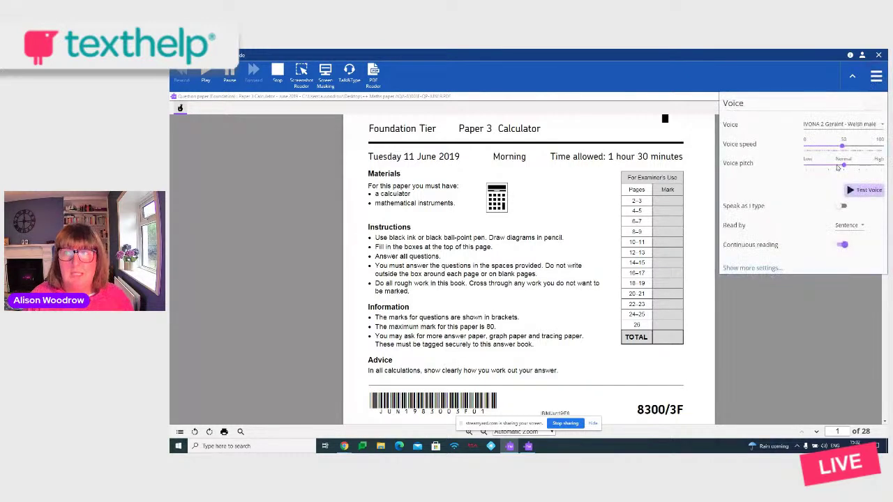
{"action": "left_click", "coordinate": [836, 124]}
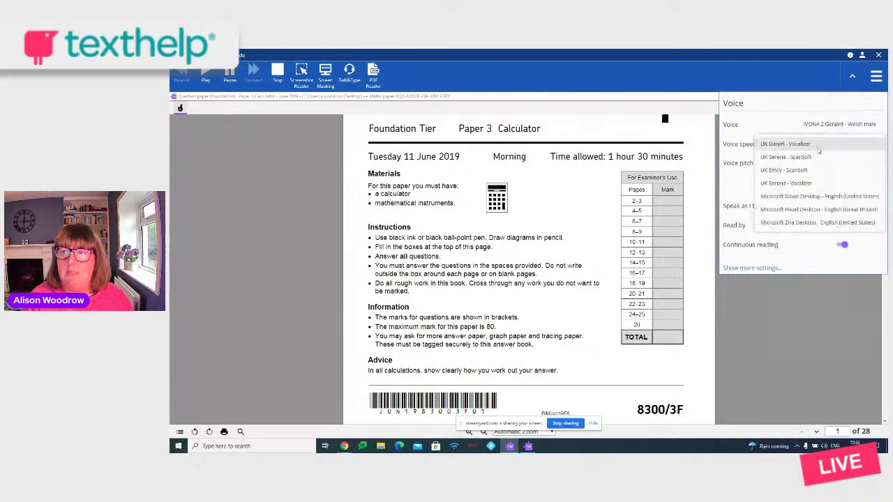
{"action": "left_click", "coordinate": [821, 146]}
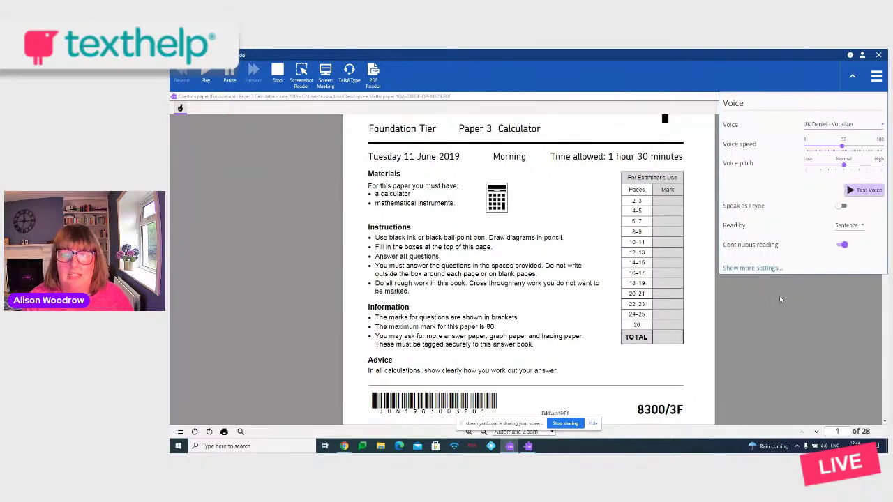
{"action": "left_click", "coordinate": [877, 77]}
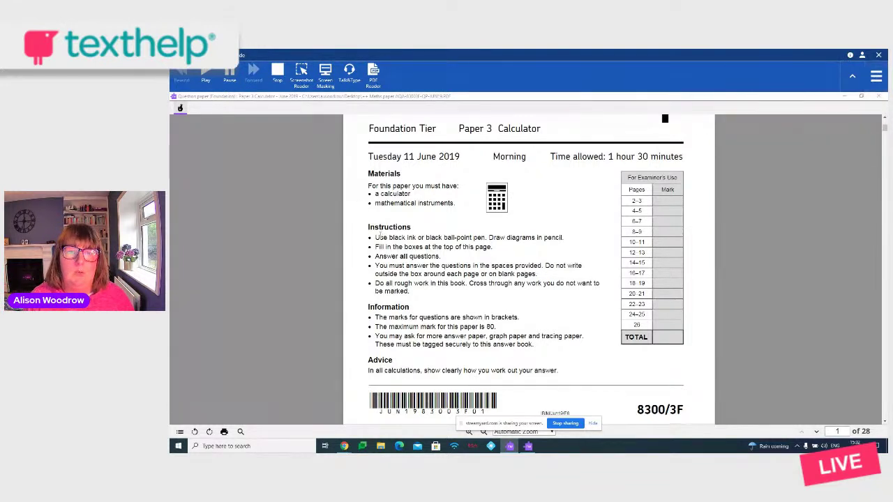
{"action": "left_click", "coordinate": [381, 237]}
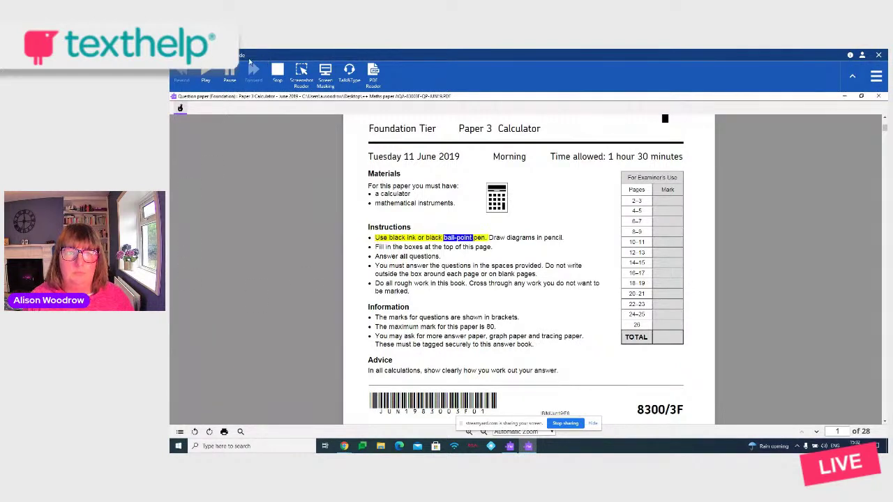
{"action": "left_click", "coordinate": [278, 70]}
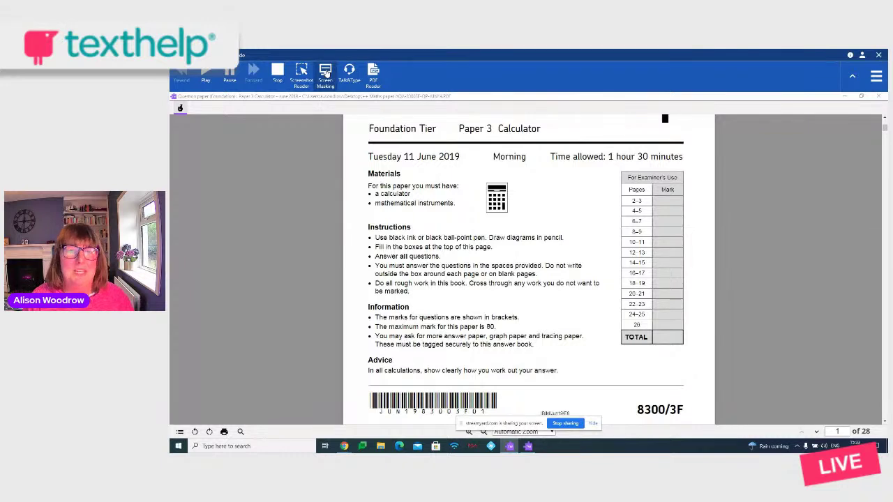
- Try Screen Masking over the exam paper and switch it off again
{"action": "left_click", "coordinate": [325, 74]}
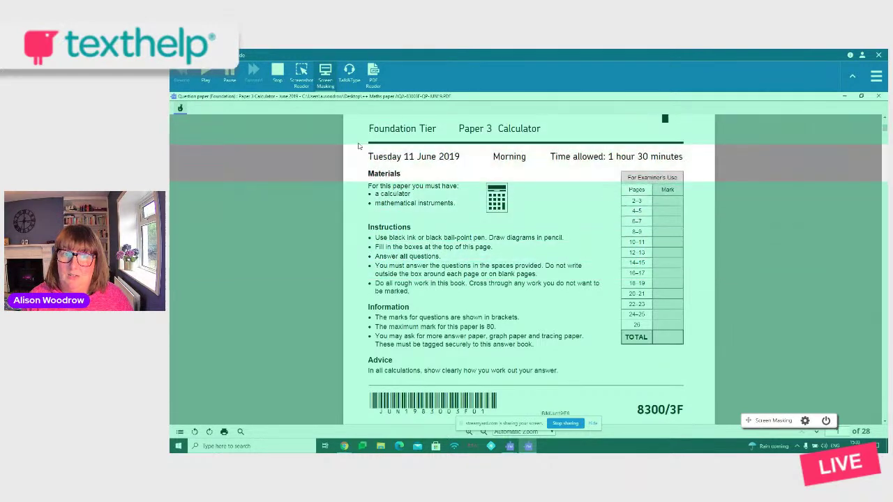
{"action": "left_click", "coordinate": [326, 77]}
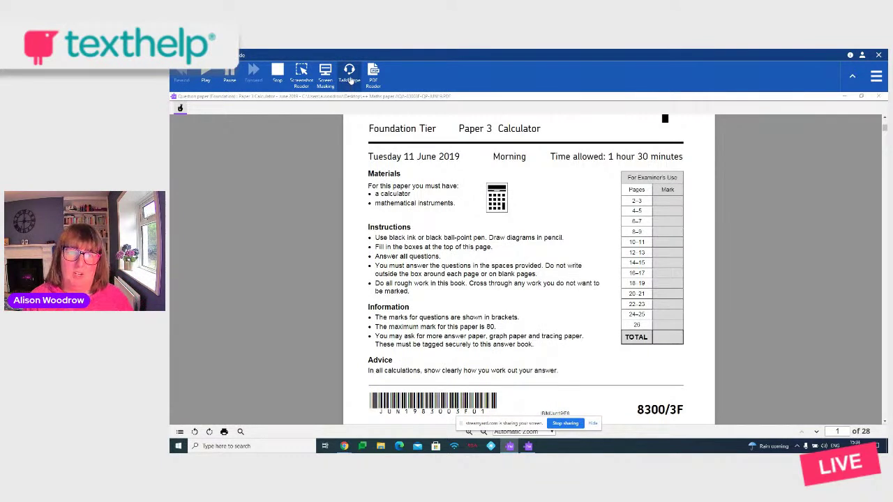
- Open a blank Notepad window and place it beside the exam paper's cover page
{"action": "left_click", "coordinate": [349, 76]}
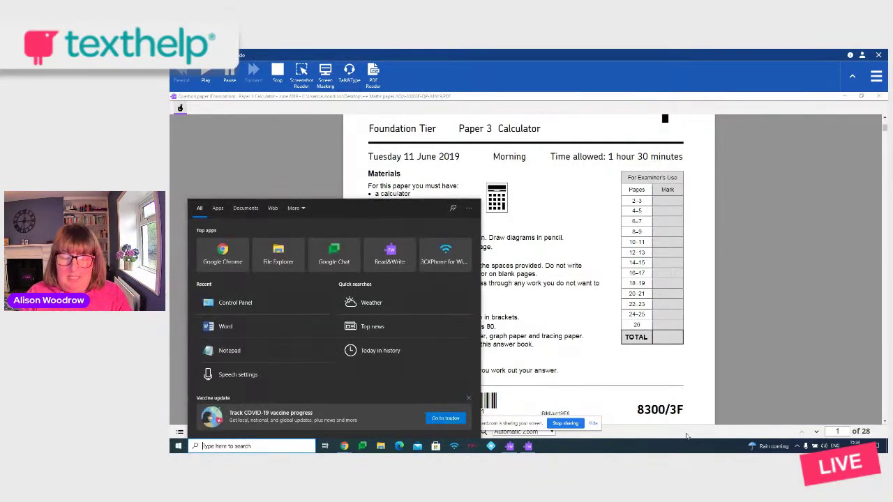
{"action": "type", "text": "notwpad"}
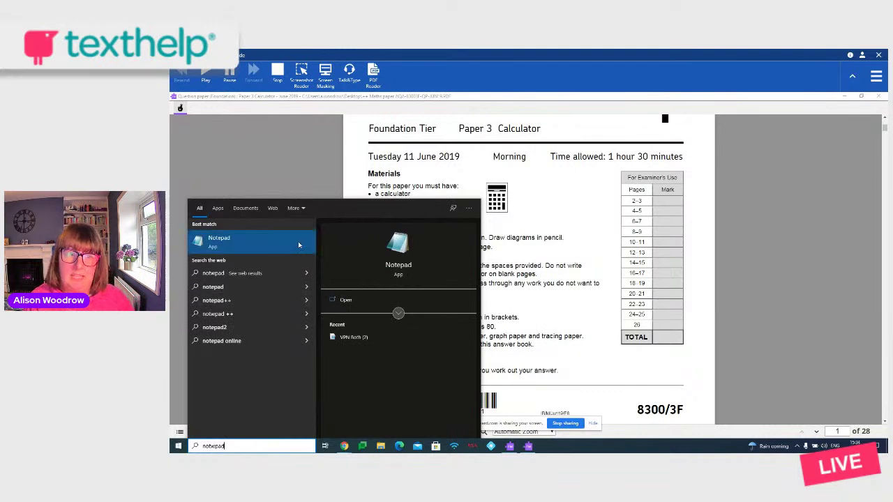
{"action": "key", "text": "Return"}
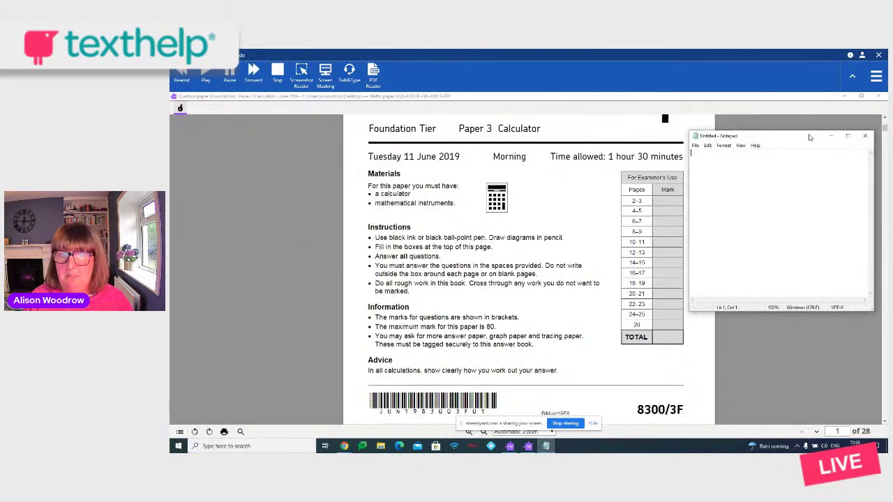
{"action": "left_click_drag", "start_coordinate": [800, 143], "coordinate": [794, 171]}
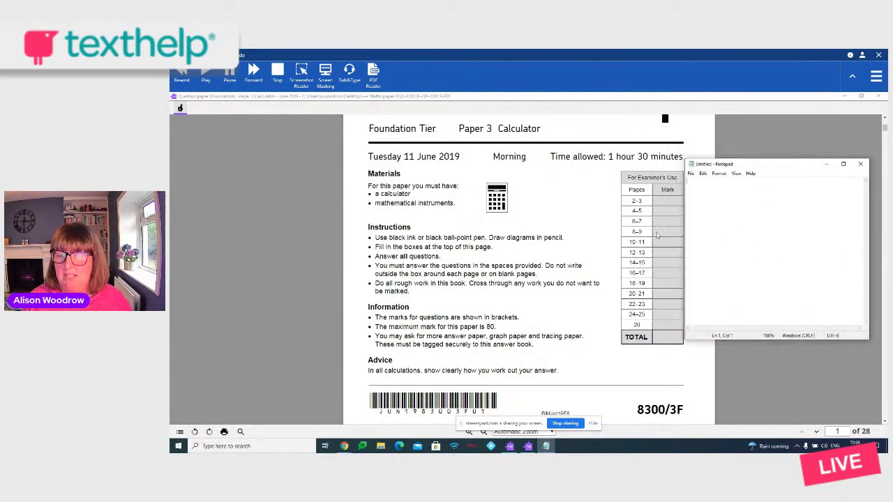
- Try Talk&Type dictation in the blank Notepad window and switch it off again
{"action": "left_click", "coordinate": [350, 81]}
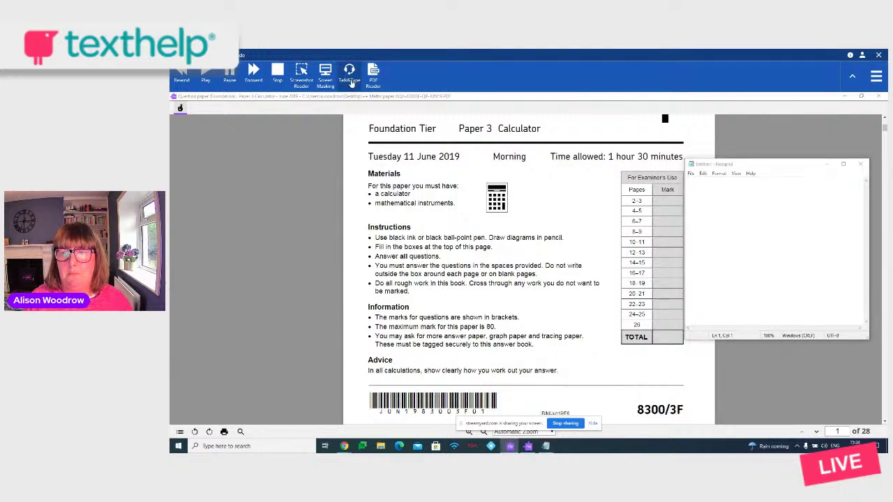
{"action": "left_click", "coordinate": [695, 186]}
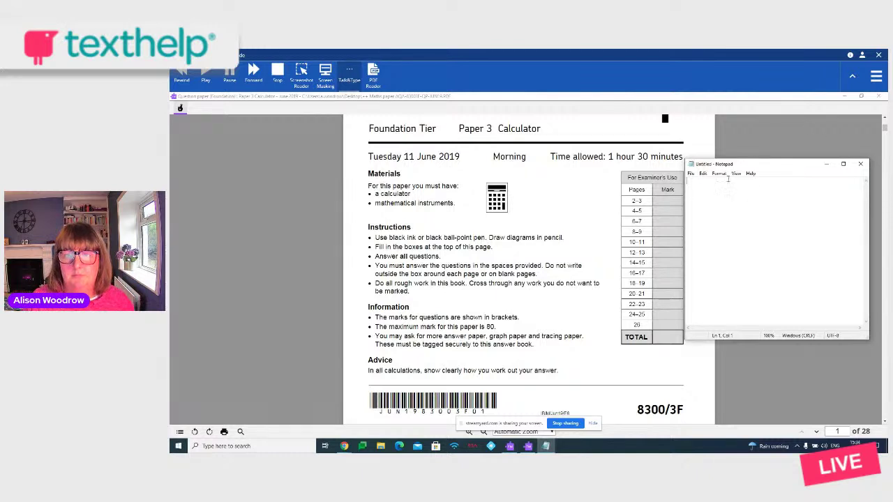
{"action": "key", "text": "Return"}
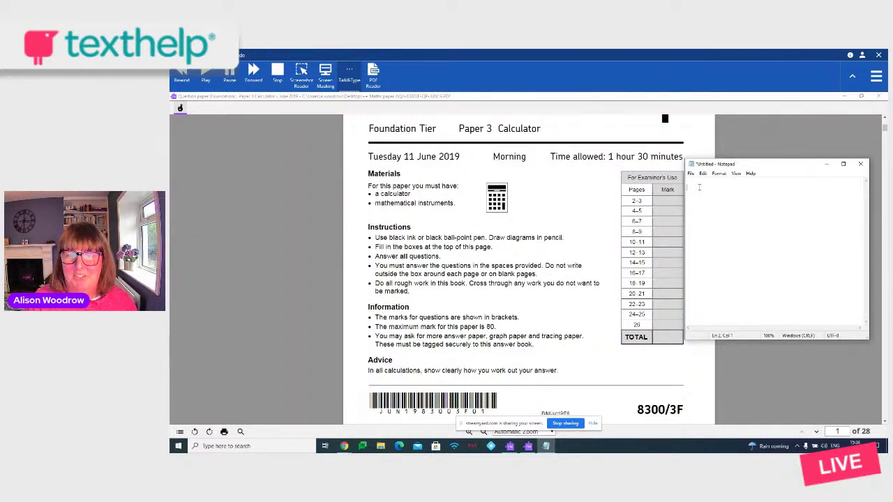
{"action": "left_click", "coordinate": [347, 76]}
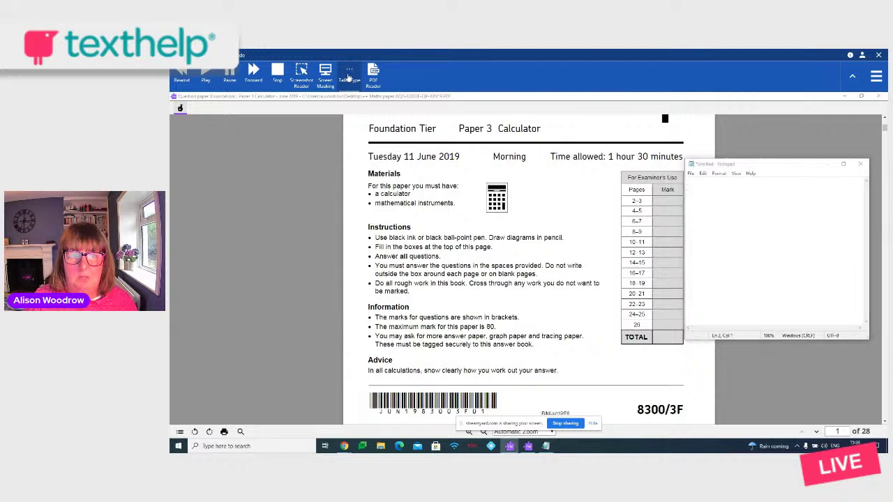
{"action": "left_click", "coordinate": [690, 191]}
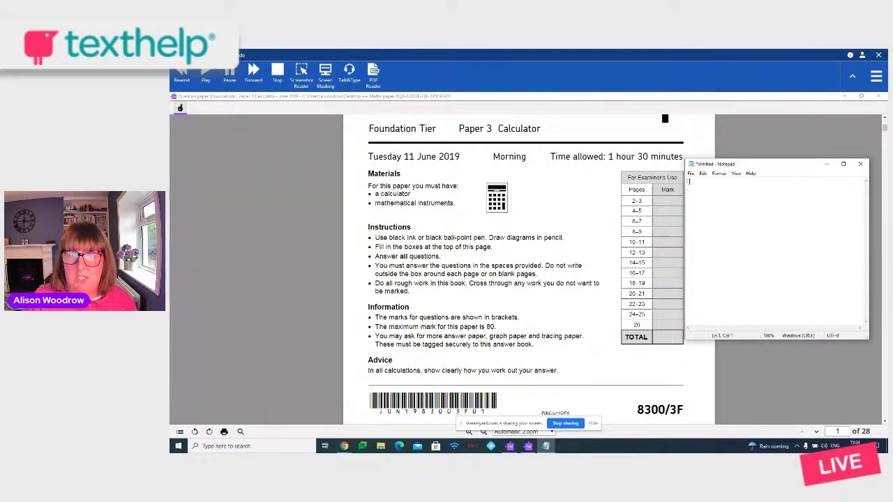
{"action": "key", "text": "Return"}
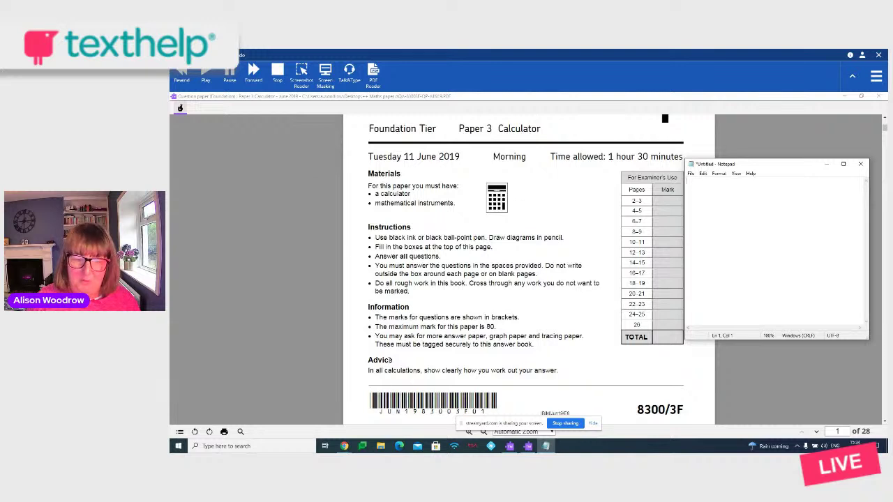
- Close the untitled Notepad window without saving its changes
{"action": "left_click", "coordinate": [689, 186]}
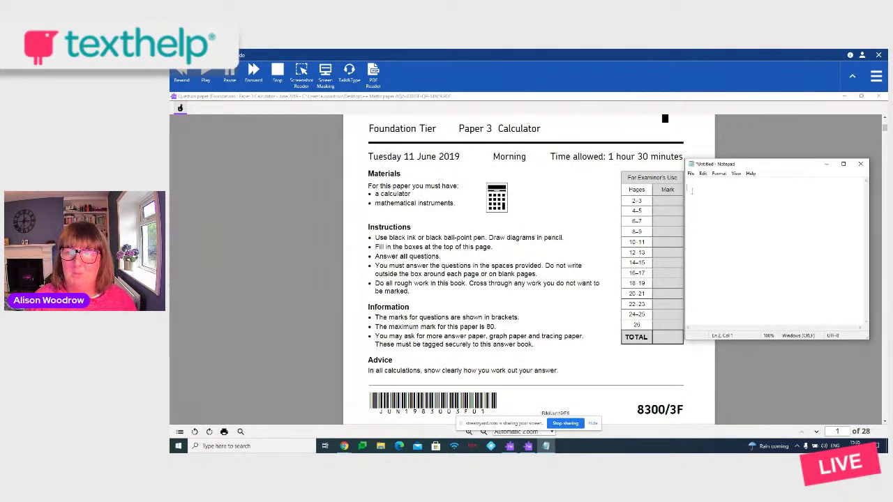
{"action": "left_click", "coordinate": [862, 164]}
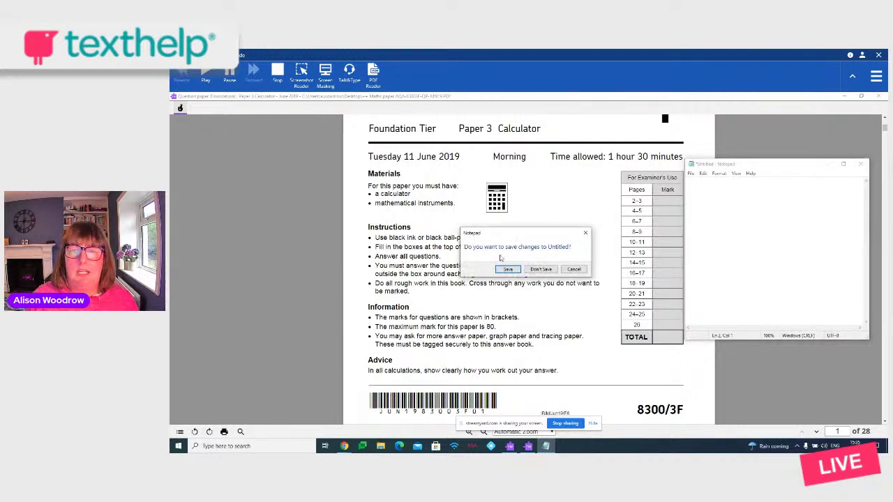
{"action": "left_click", "coordinate": [540, 269]}
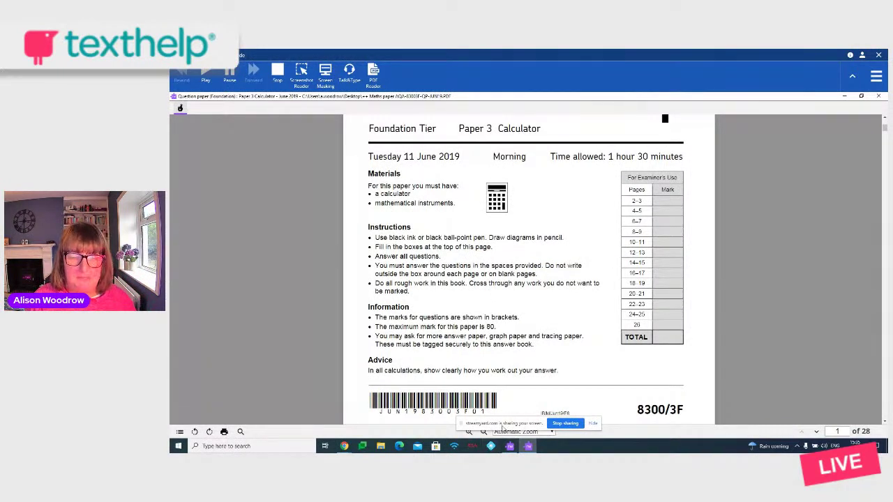
- Open the EquatIO toolbar, capture the answer option x = −13 of question 2 with its Screenshot Reader, and dismiss the capture
{"action": "left_click", "coordinate": [493, 447]}
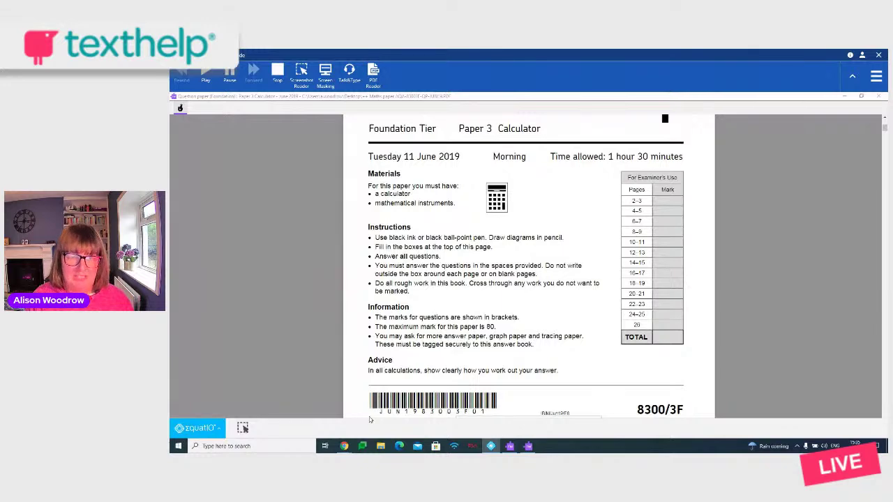
{"action": "scroll", "coordinate": [499, 338], "scroll_direction": "down", "scroll_amount": 3}
{"action": "scroll", "coordinate": [499, 338], "scroll_direction": "down", "scroll_amount": 10}
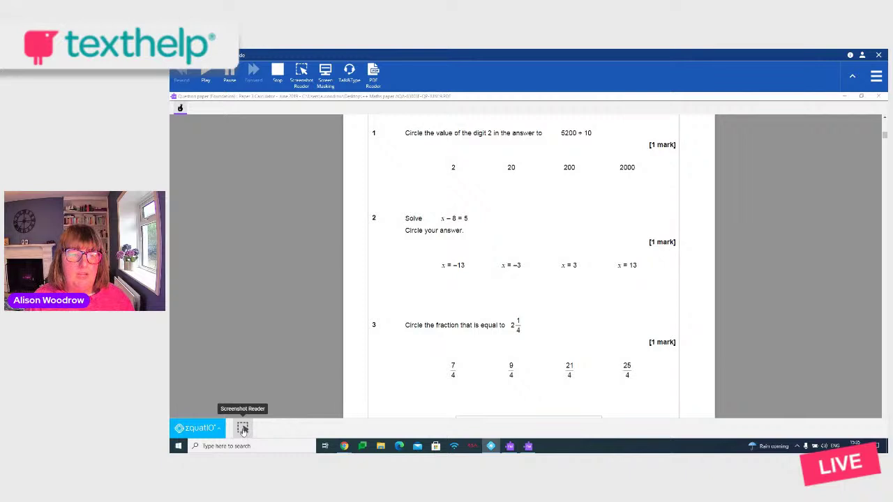
{"action": "left_click", "coordinate": [244, 429]}
{"action": "left_click_drag", "start_coordinate": [436, 258], "coordinate": [470, 274]}
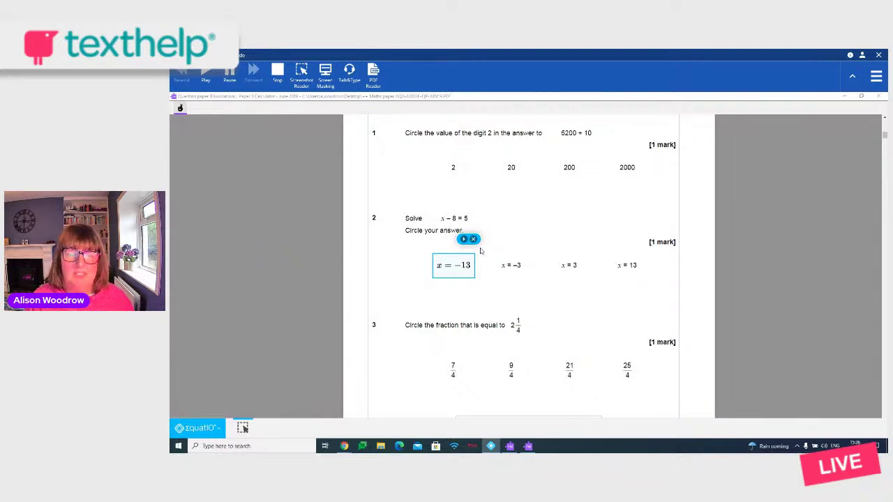
{"action": "scroll", "coordinate": [538, 277], "scroll_direction": "down", "scroll_amount": 4}
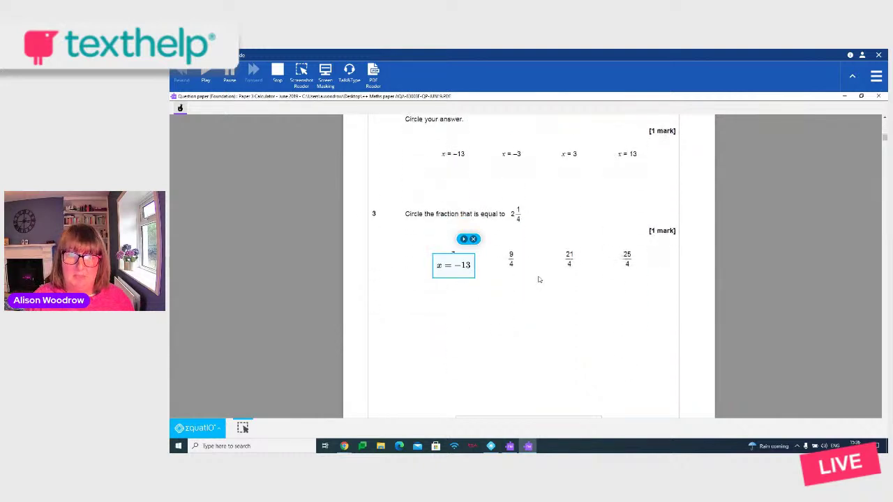
{"action": "scroll", "coordinate": [537, 279], "scroll_direction": "up", "scroll_amount": 4}
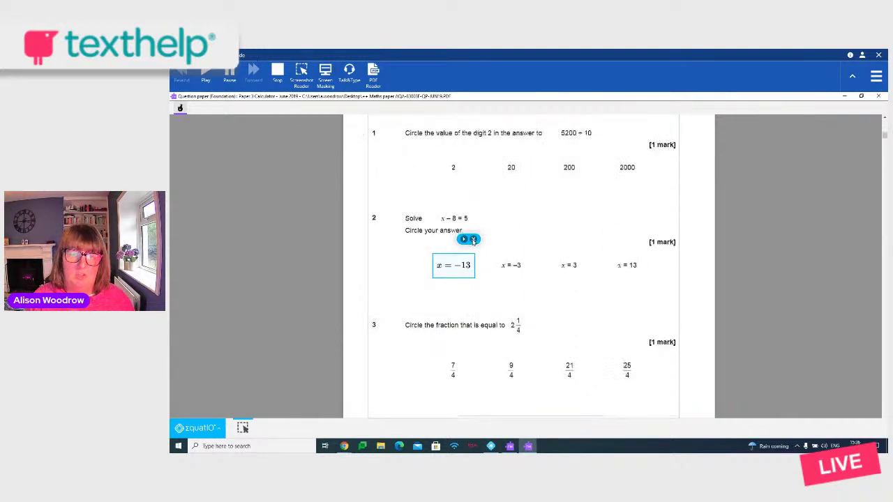
{"action": "left_click", "coordinate": [473, 239]}
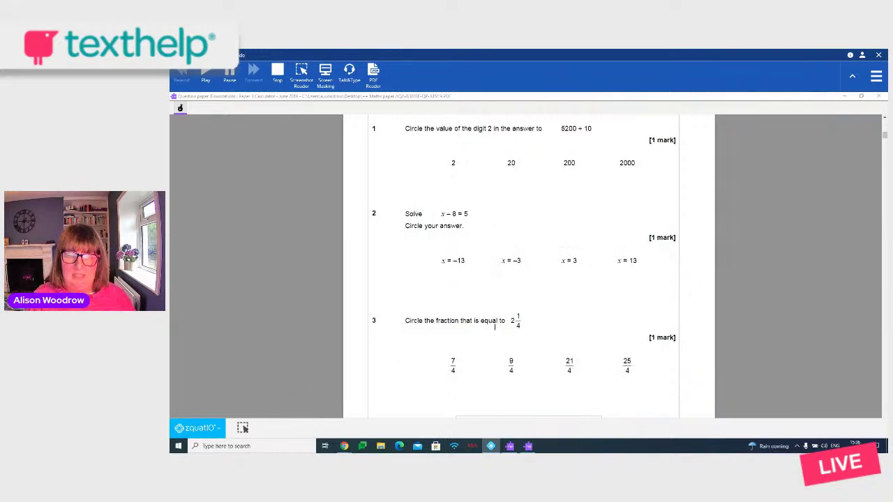
- Minimise the exam paper at its cover page and switch to the StreamYard broadcast in Chrome
{"action": "scroll", "coordinate": [495, 328], "scroll_direction": "down", "scroll_amount": 1}
{"action": "scroll", "coordinate": [494, 329], "scroll_direction": "up", "scroll_amount": 10}
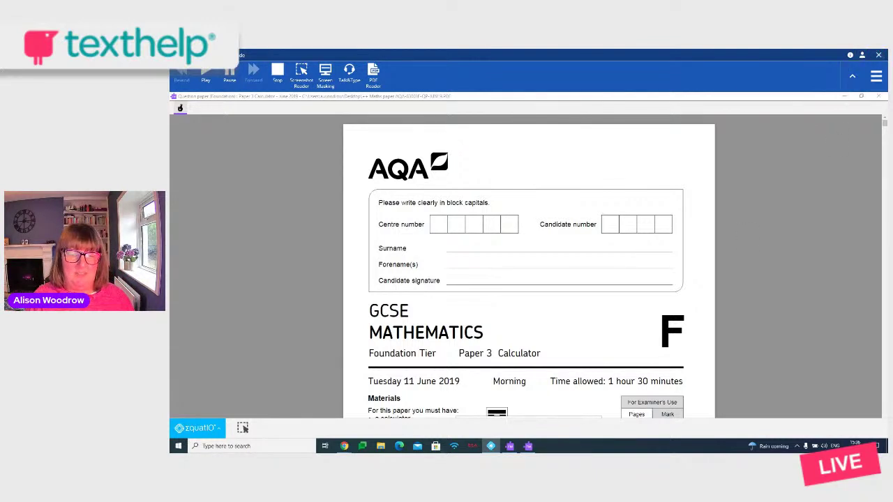
{"action": "left_click", "coordinate": [844, 96]}
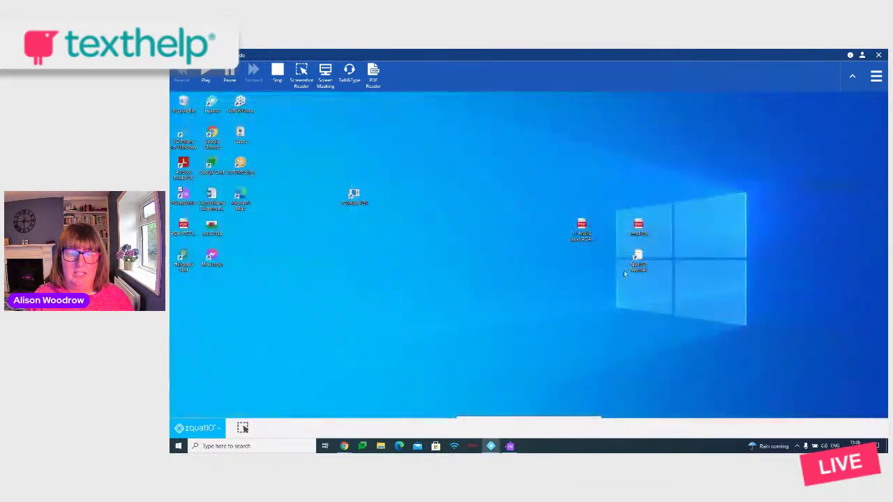
{"action": "mouse_move", "coordinate": [342, 443]}
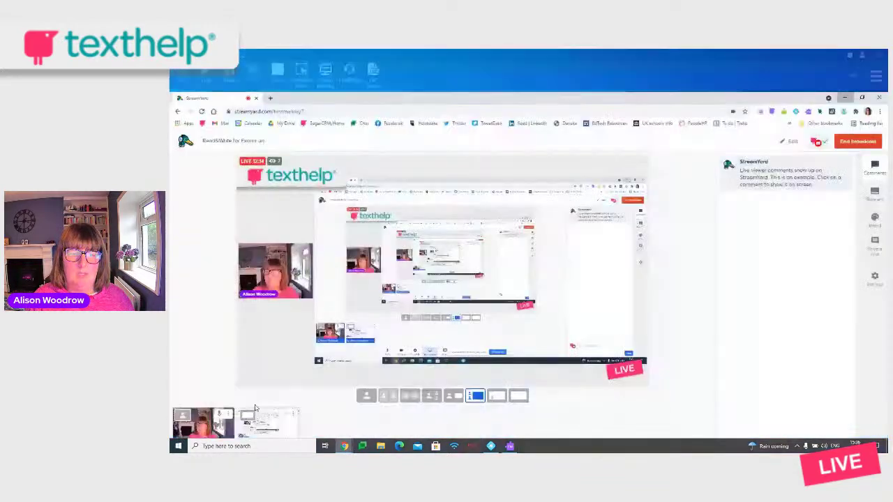
{"action": "left_click", "coordinate": [245, 417]}
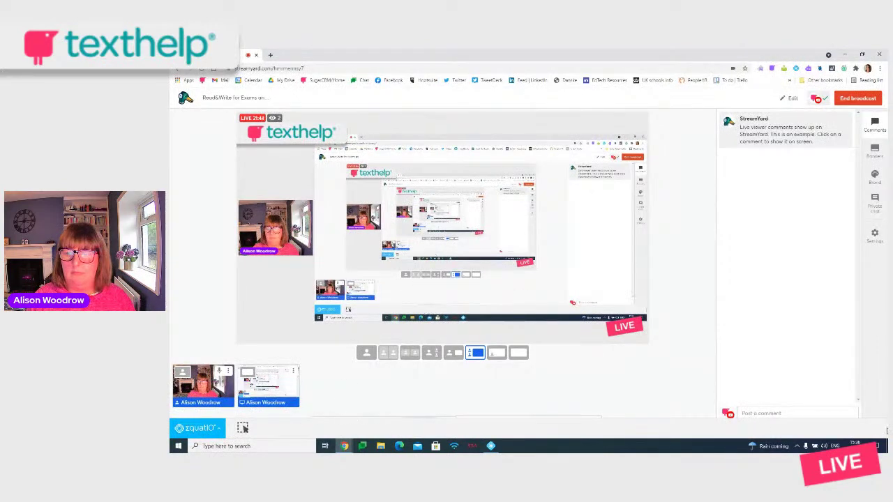
- Close the EquatIO toolbar and advance the presentation to the slide "Secure exam environment for Chrome and Chromebook"
{"action": "left_click", "coordinate": [216, 433]}
{"action": "left_click", "coordinate": [215, 412]}
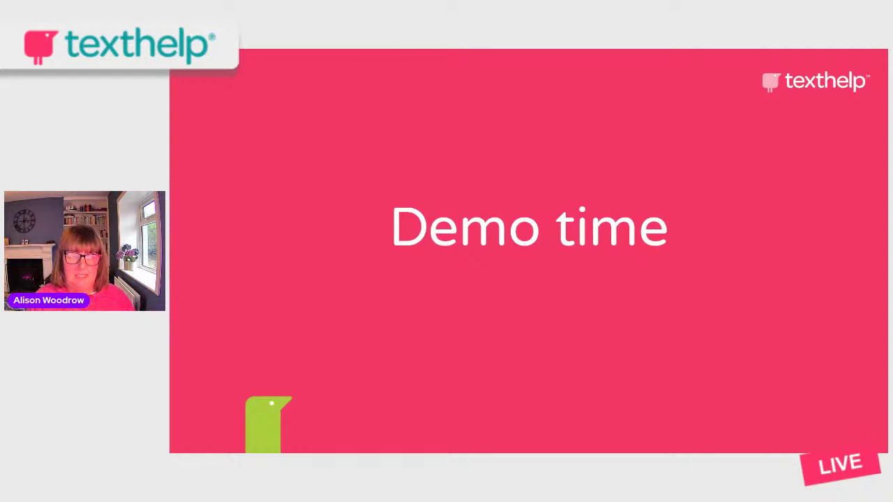
{"action": "key", "text": "Right"}
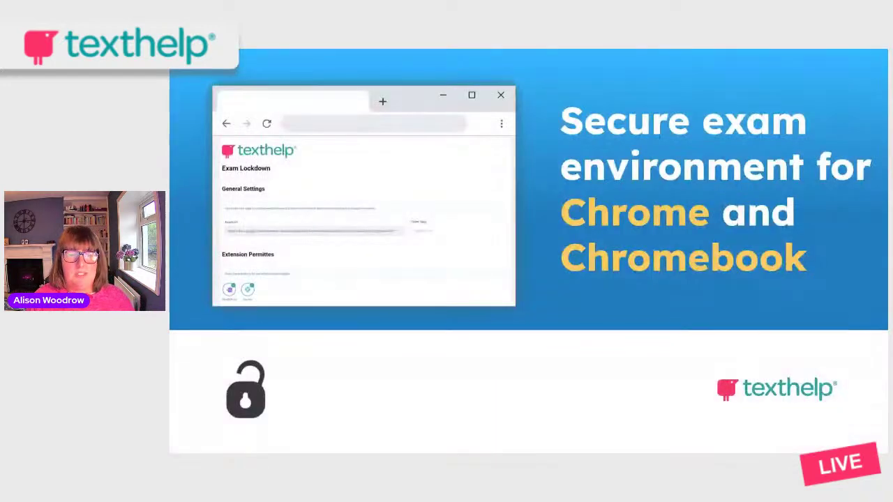